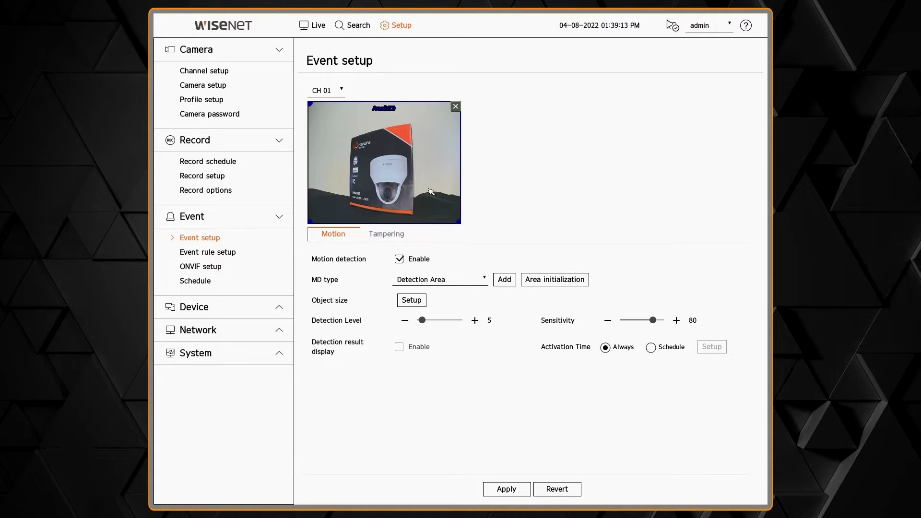
Reshape the CH 01 detection polygon around the boxed camera and add it as a Detection Area.
drag(459, 222, 417, 216)
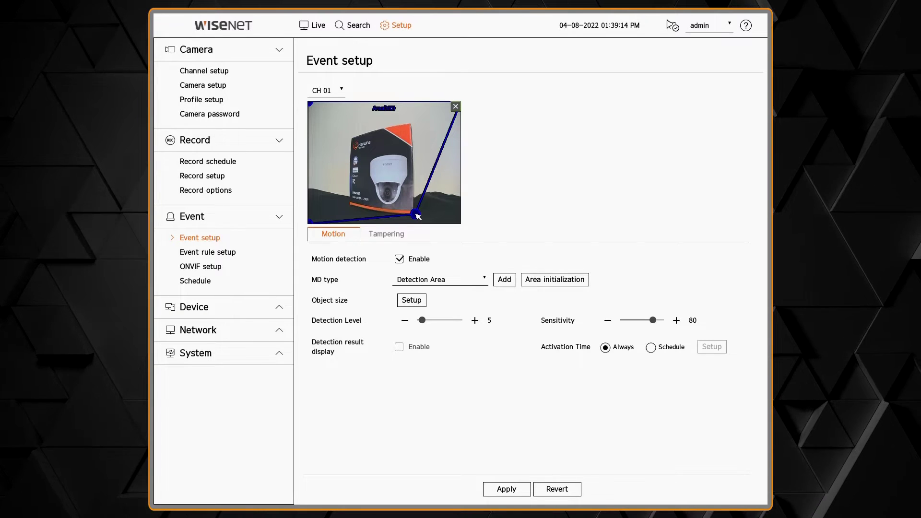
drag(310, 221, 352, 212)
drag(310, 104, 348, 138)
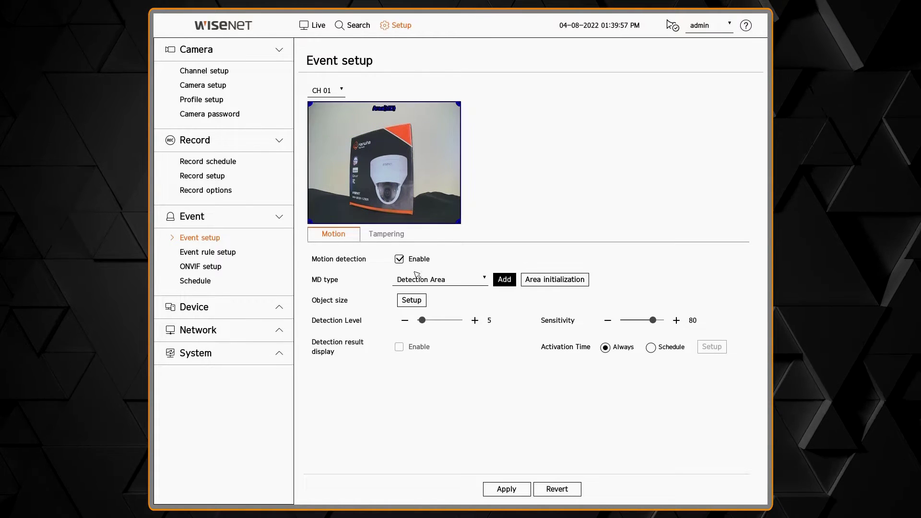
click(416, 278)
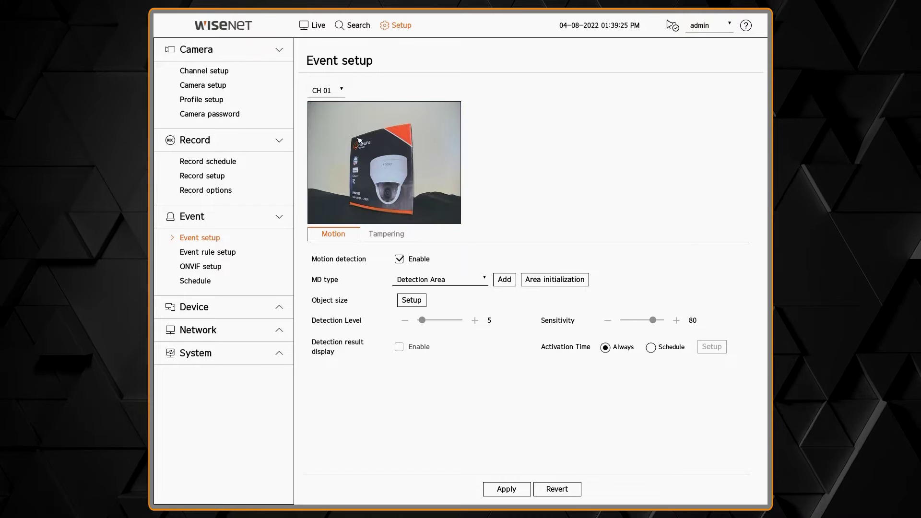
click(504, 279)
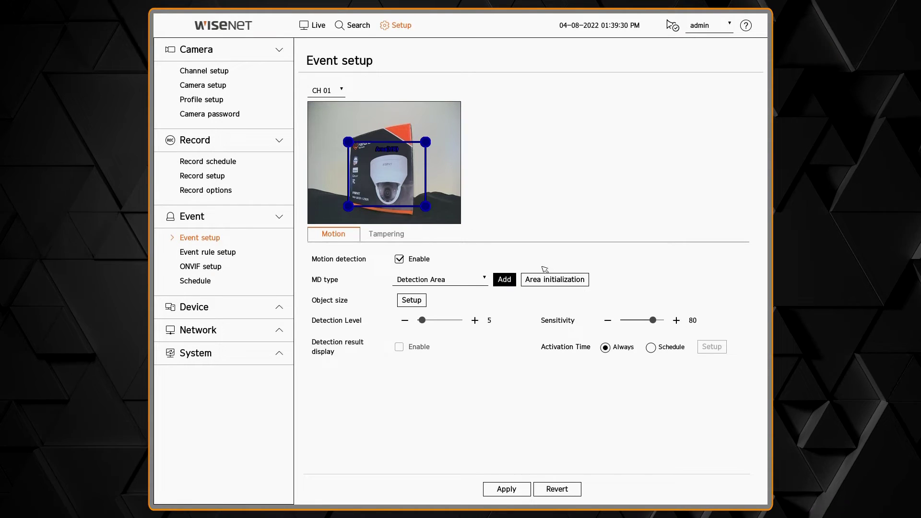
Set the motion detection Maximum object size to a box over the boxed camera.
click(411, 301)
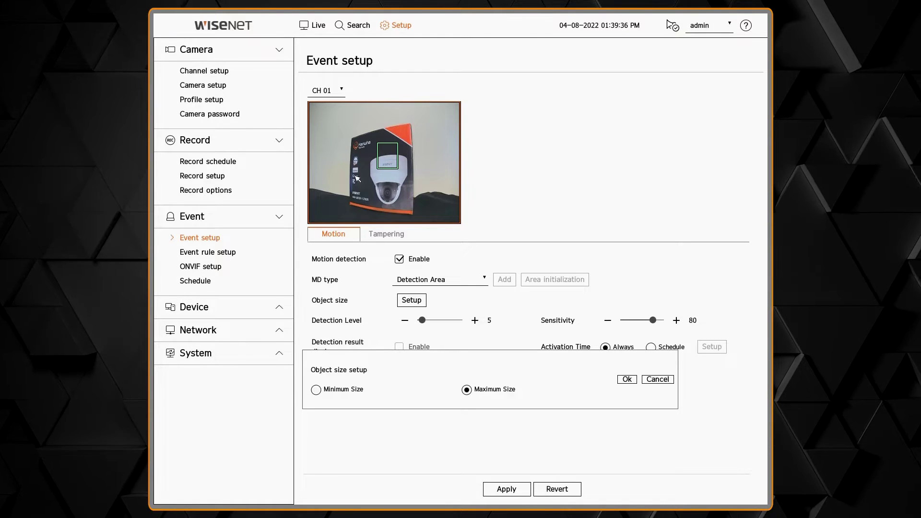
drag(346, 128, 440, 201)
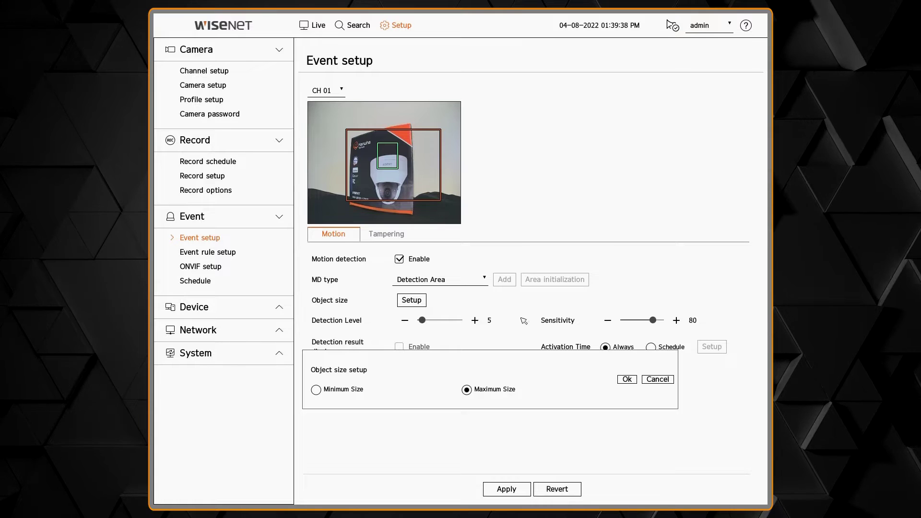
click(627, 380)
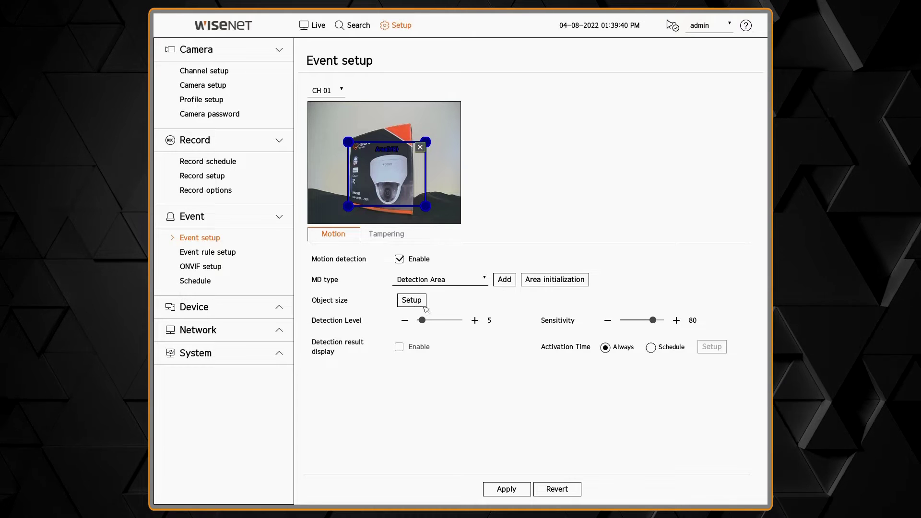
Use Area initialization to reset the motion detection area to the whole image.
click(504, 279)
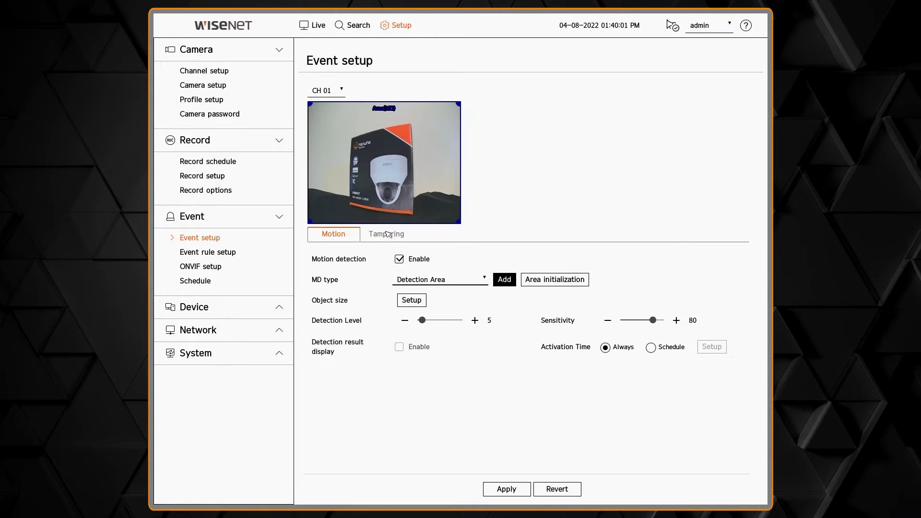
Enable tampering detection for CH 01 at Sensitivity 3 and apply it.
click(389, 234)
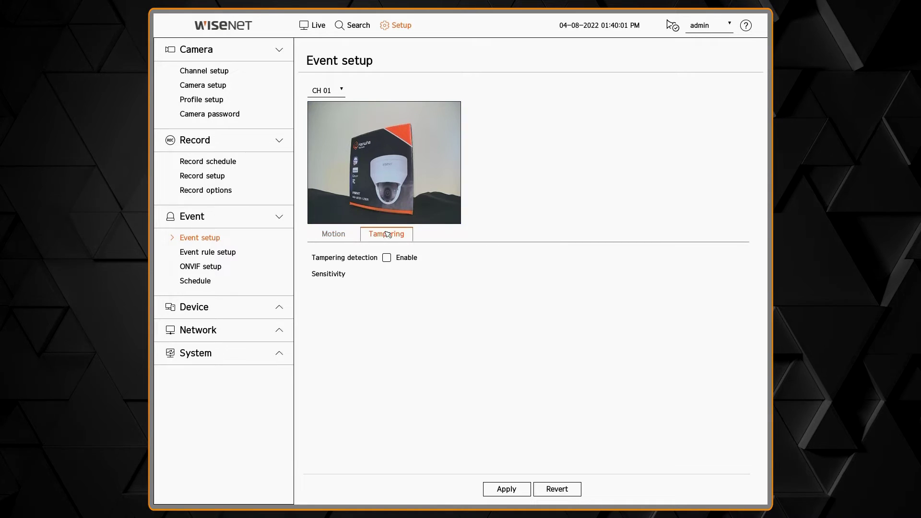
click(387, 257)
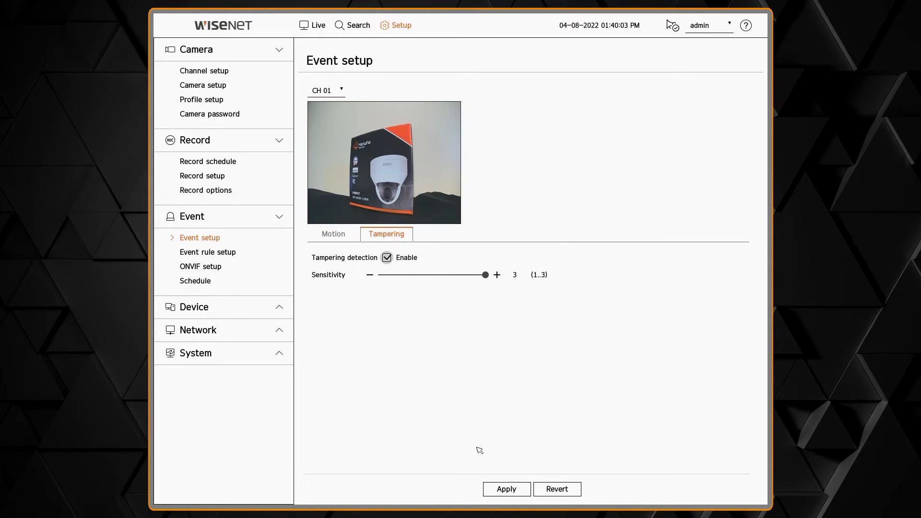
click(507, 489)
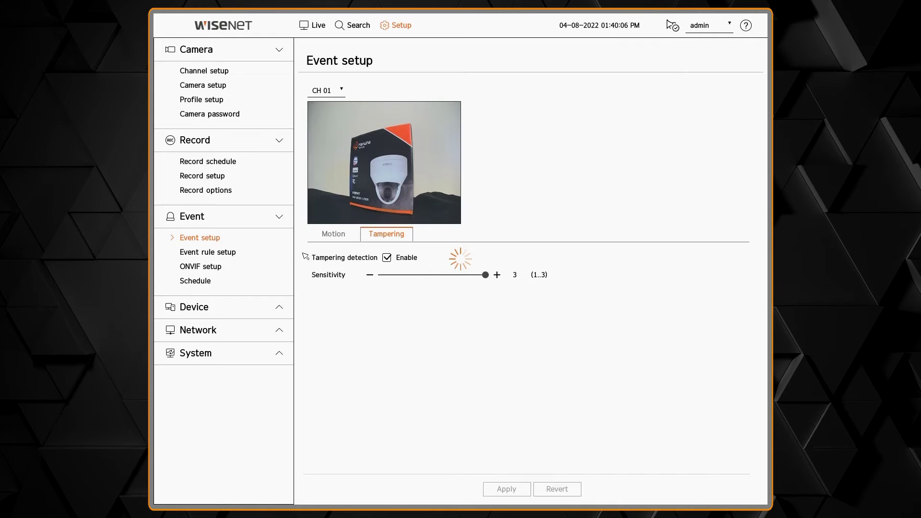
Open the Motion event rule for editing, keeping its name and reviewing trigger types.
click(271, 249)
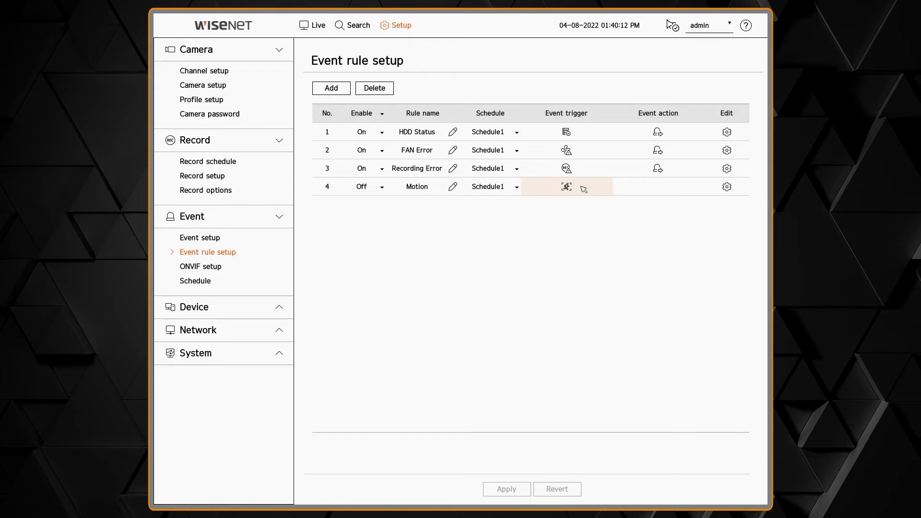
click(727, 187)
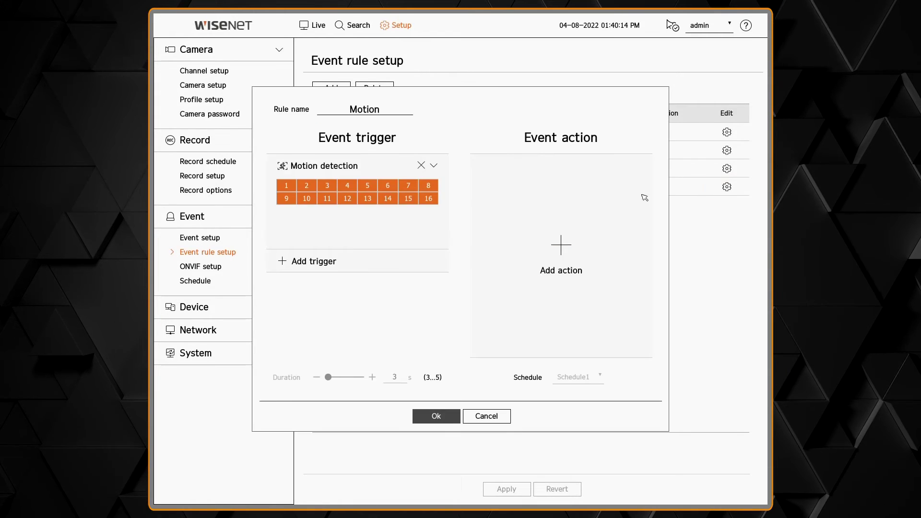
click(363, 110)
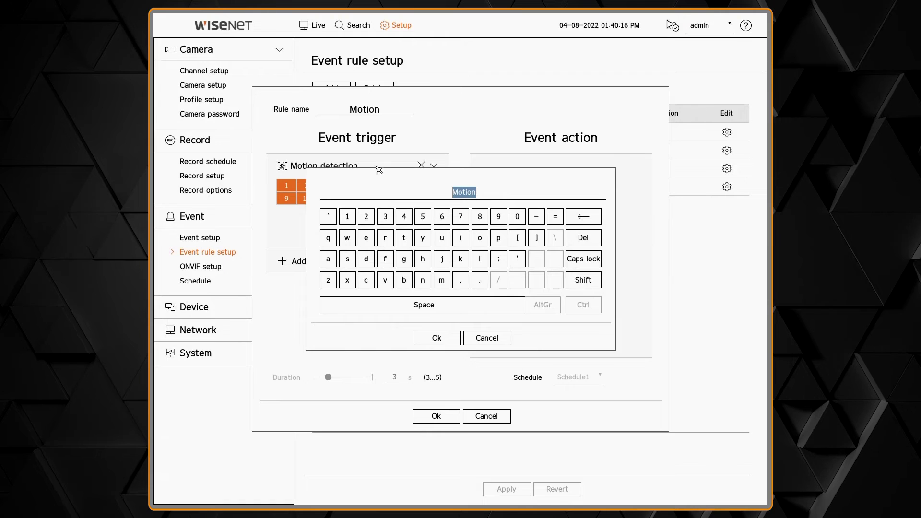
click(485, 337)
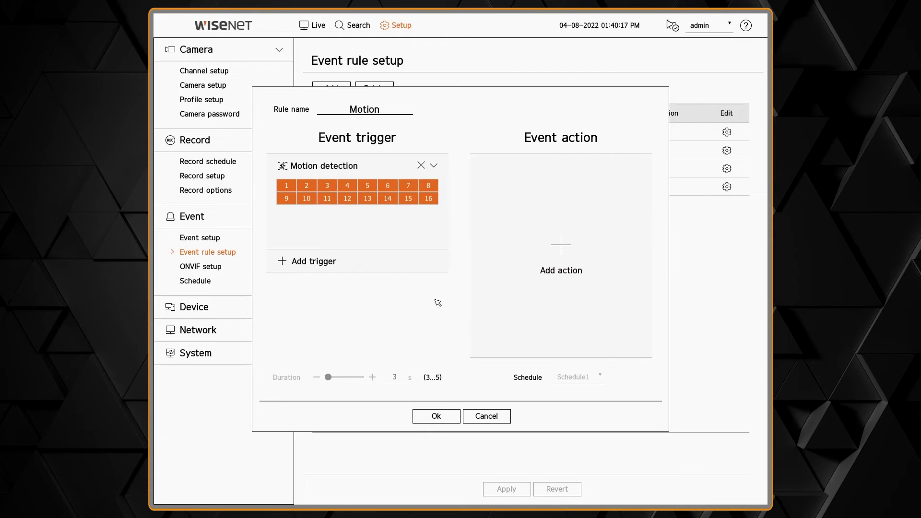
click(315, 263)
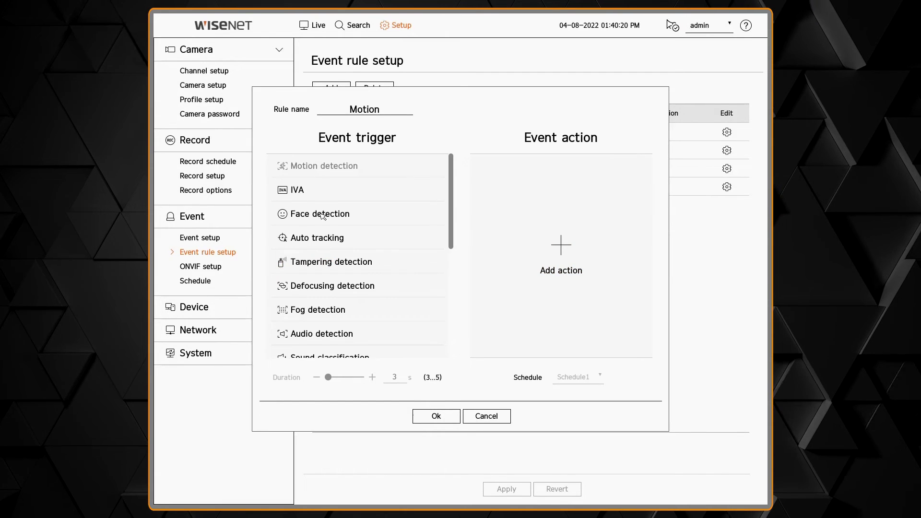
scroll(322, 216, down, 5)
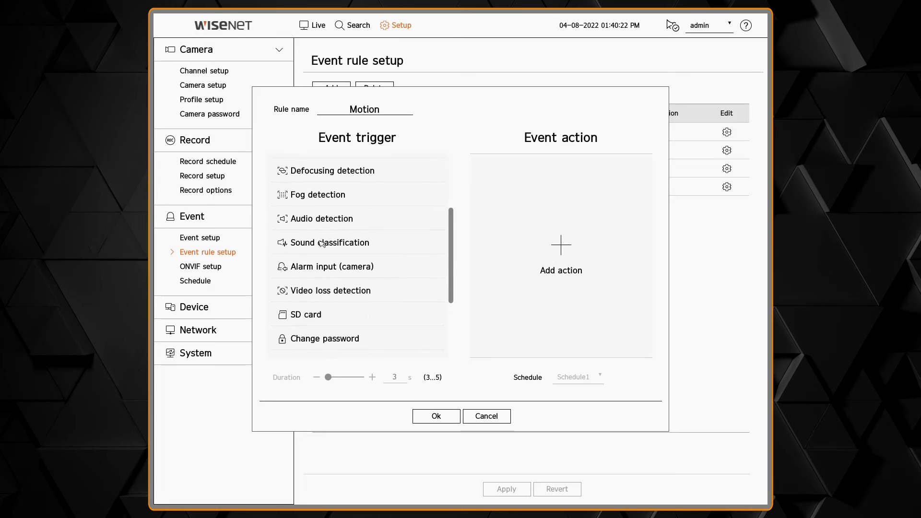
scroll(354, 315, down, 5)
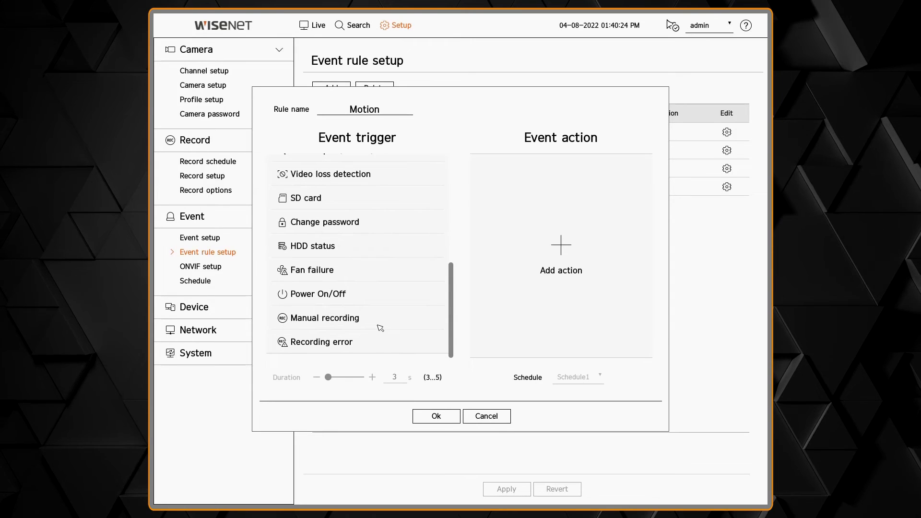
Keep the motion detection trigger, add a 5 s Monitor event action, and switch the rule On.
click(562, 243)
click(528, 238)
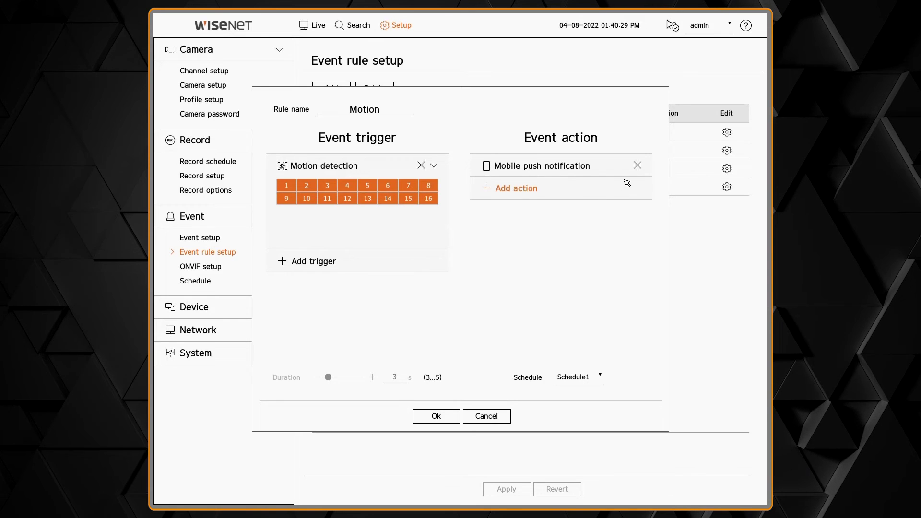
click(635, 163)
click(560, 243)
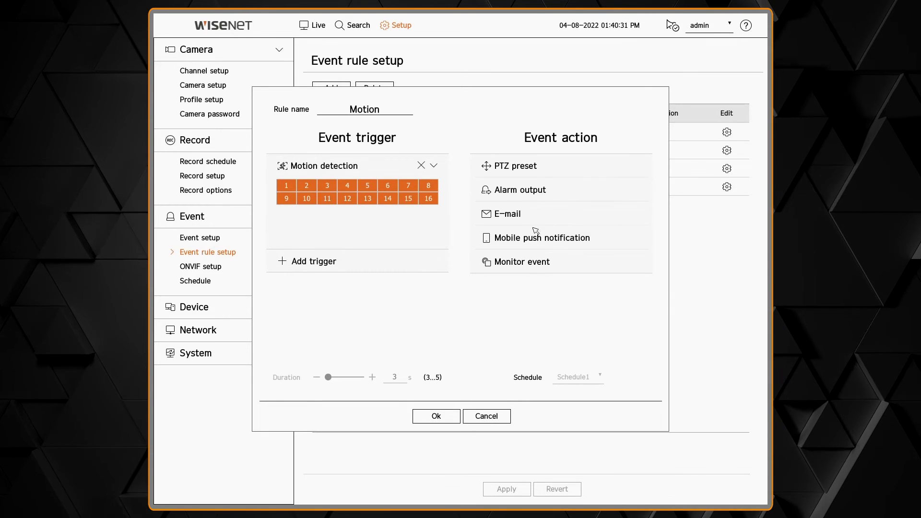
click(522, 260)
click(560, 191)
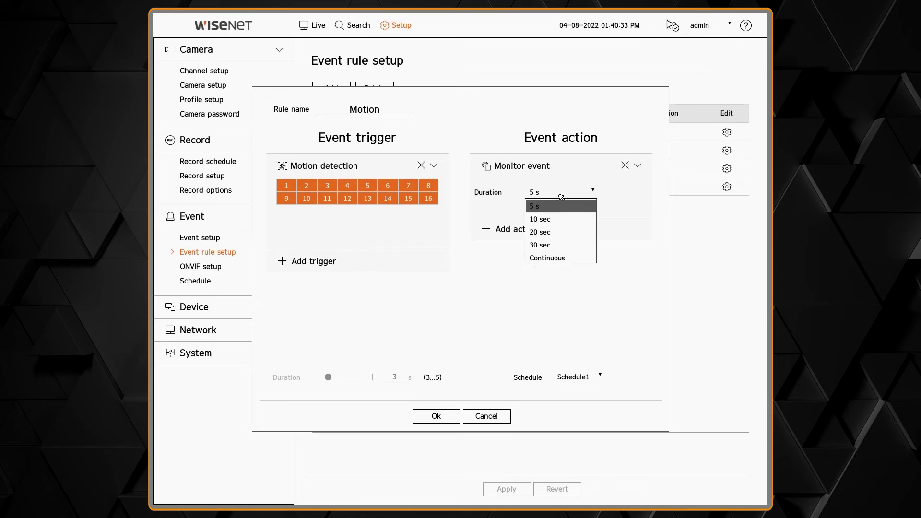
click(560, 202)
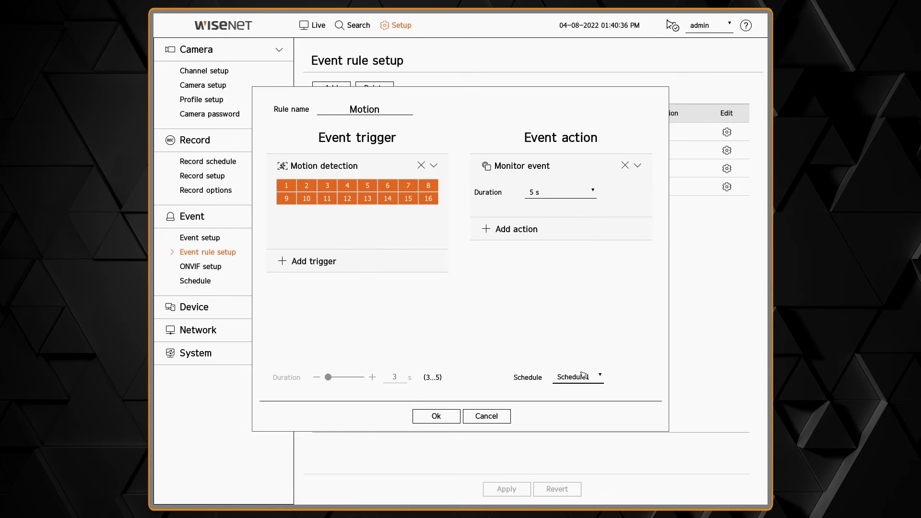
click(496, 417)
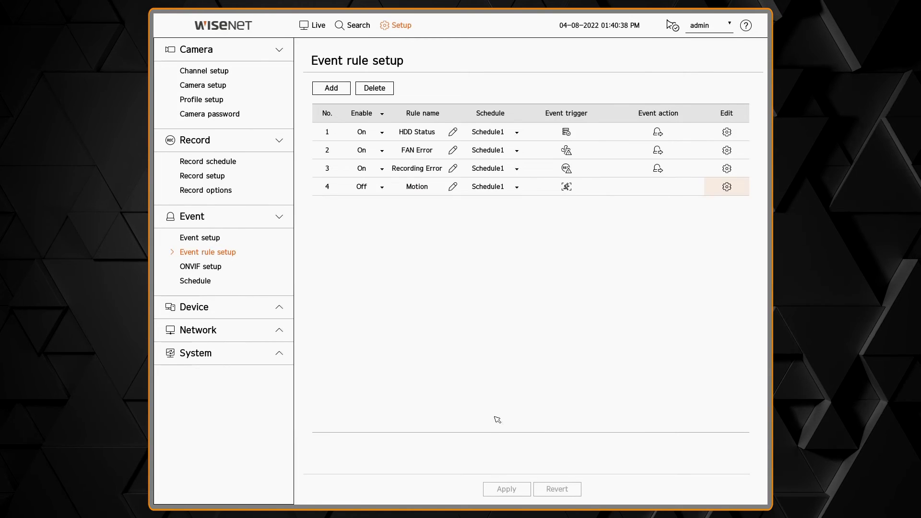
click(377, 188)
click(376, 216)
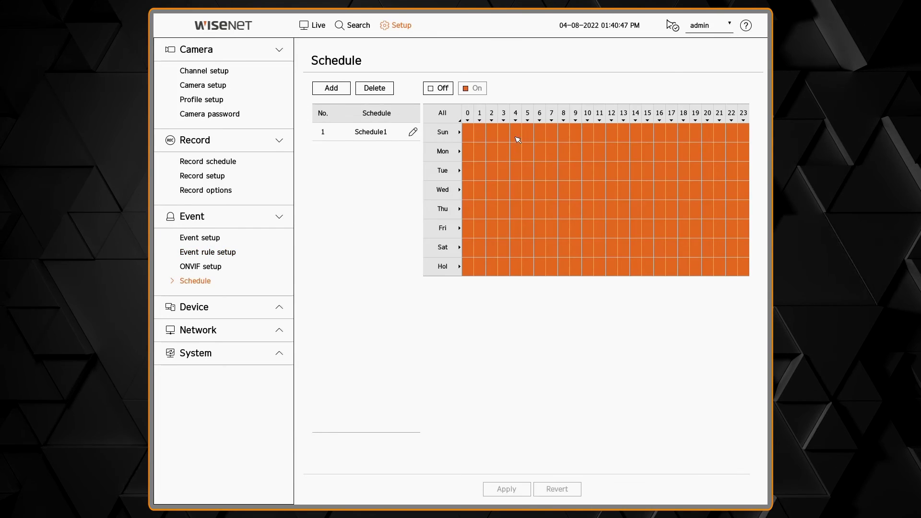
Add Schedule2, keeping its name, and set Wednesday–Saturday hours 3–10 to Off.
click(333, 90)
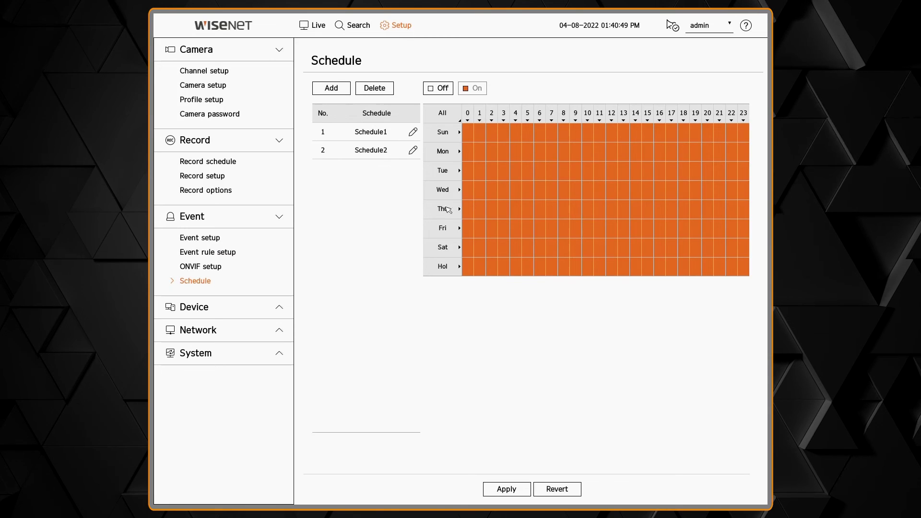
click(392, 151)
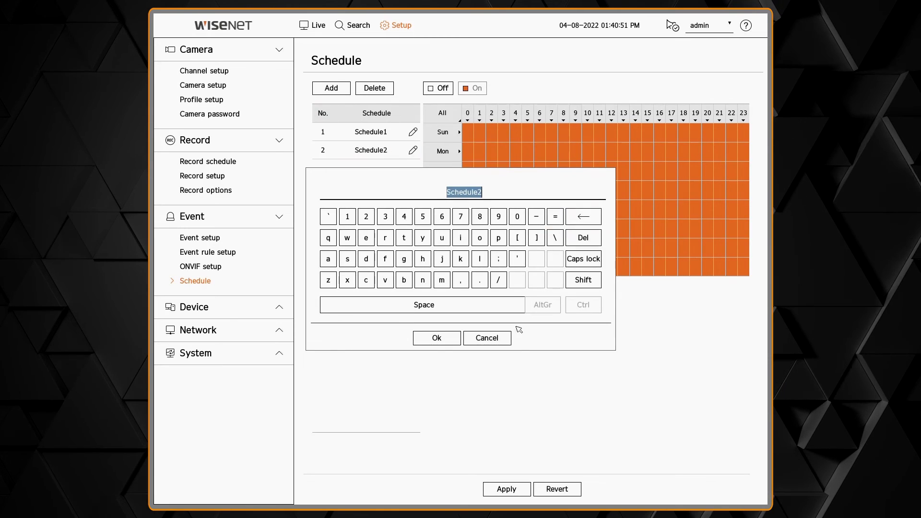
click(485, 337)
drag(502, 190, 593, 257)
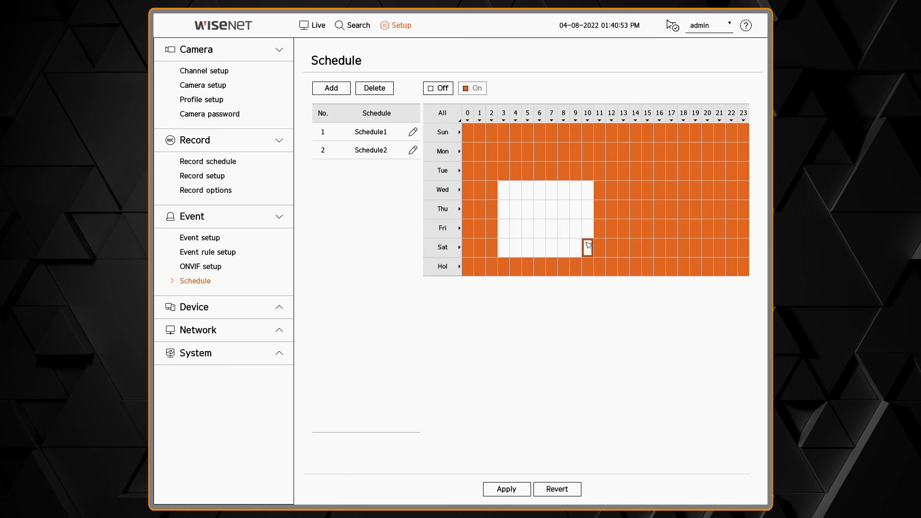